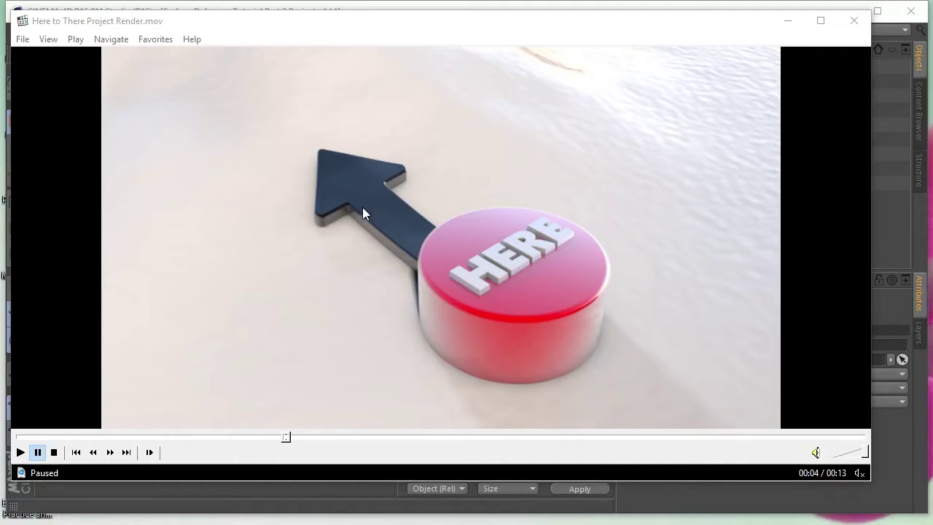
Play the rendered movie and pause it at about 00:09, with the arrow crossing the snowy terrain
{"action": "left_click", "coordinate": [20, 452]}
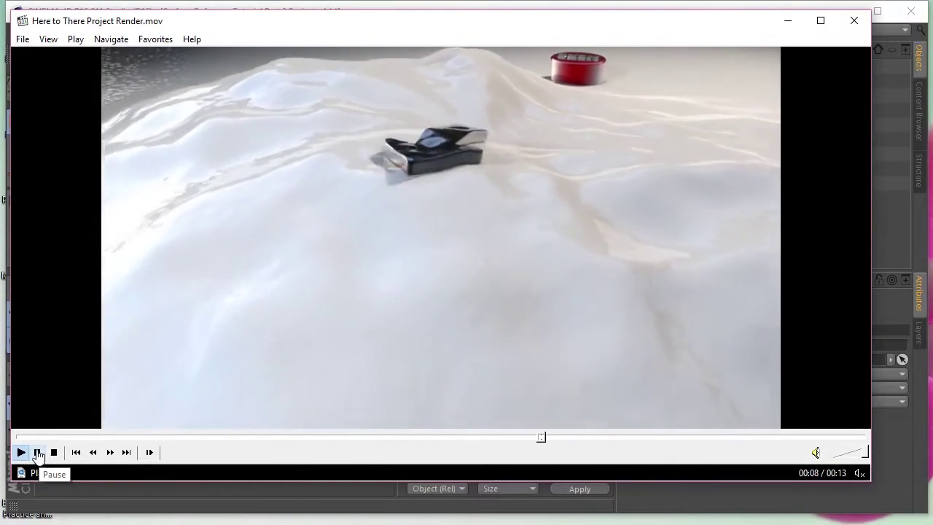
{"action": "left_click", "coordinate": [38, 452]}
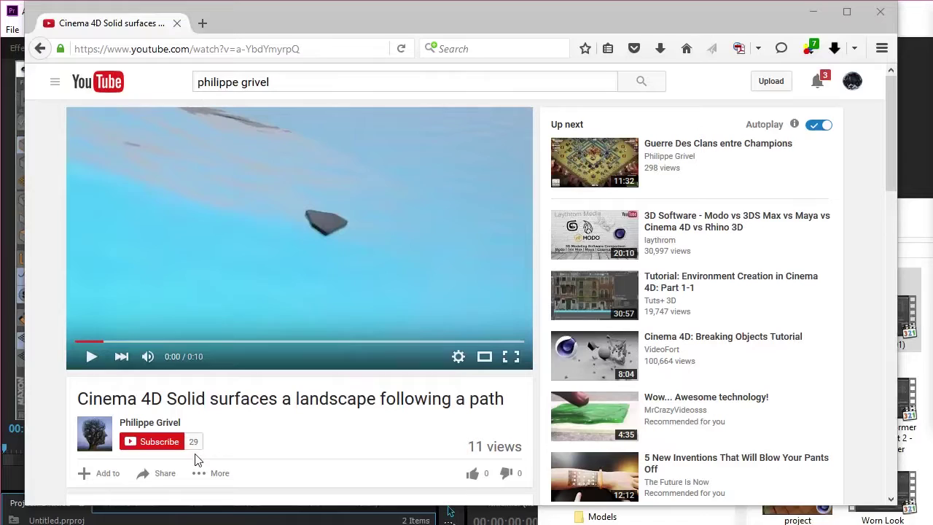
Reopen and play the Cinema 4D Solid surfaces landscape video from the uploader's channel uploads
{"action": "mouse_move", "coordinate": [140, 431]}
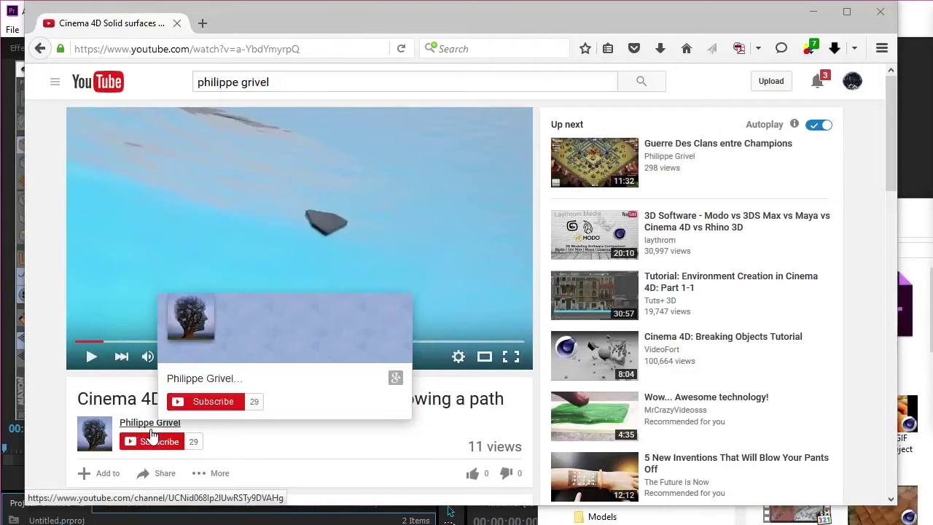
{"action": "left_click", "coordinate": [140, 434]}
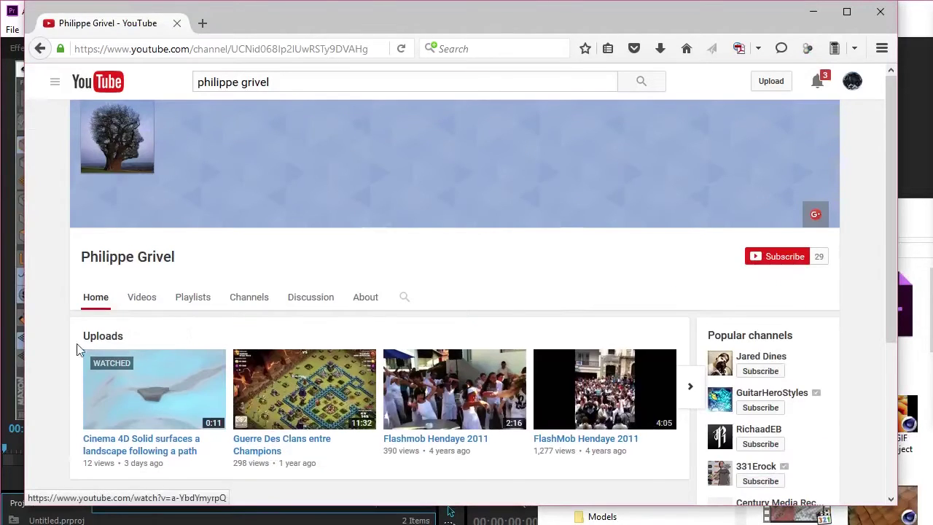
{"action": "left_click", "coordinate": [109, 423]}
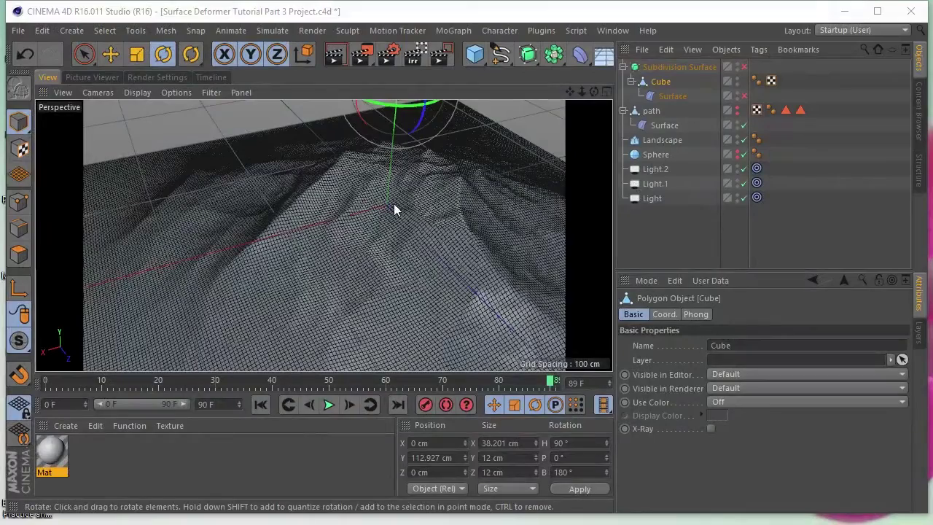
{"action": "left_click_drag", "start_coordinate": [570, 91], "coordinate": [323, 236]}
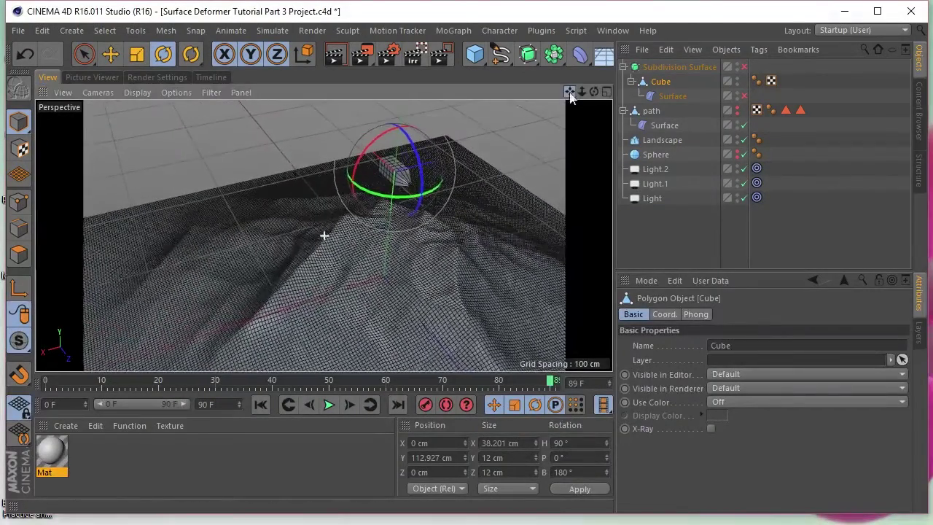
{"action": "scroll", "coordinate": [391, 164], "scroll_direction": "up", "scroll_amount": 5}
{"action": "scroll", "coordinate": [390, 164], "scroll_direction": "up", "scroll_amount": 2}
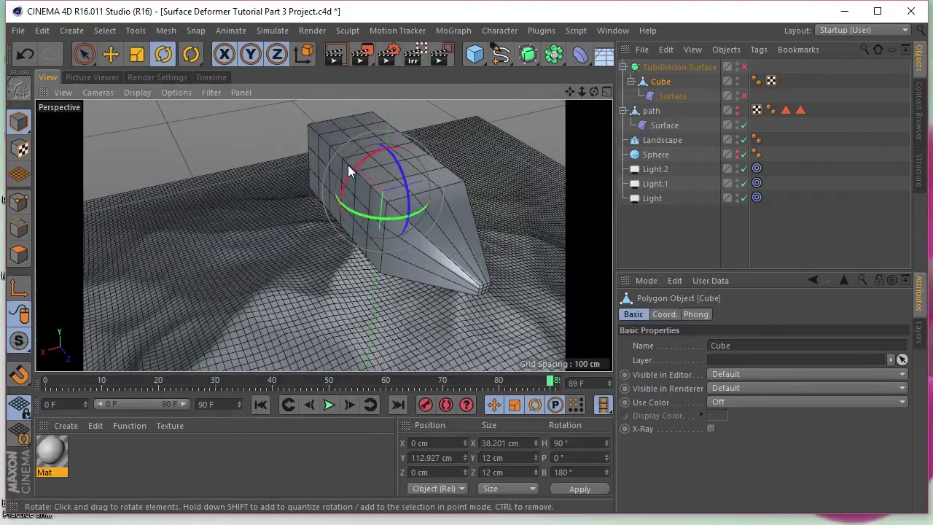
{"action": "scroll", "coordinate": [348, 165], "scroll_direction": "down", "scroll_amount": 4}
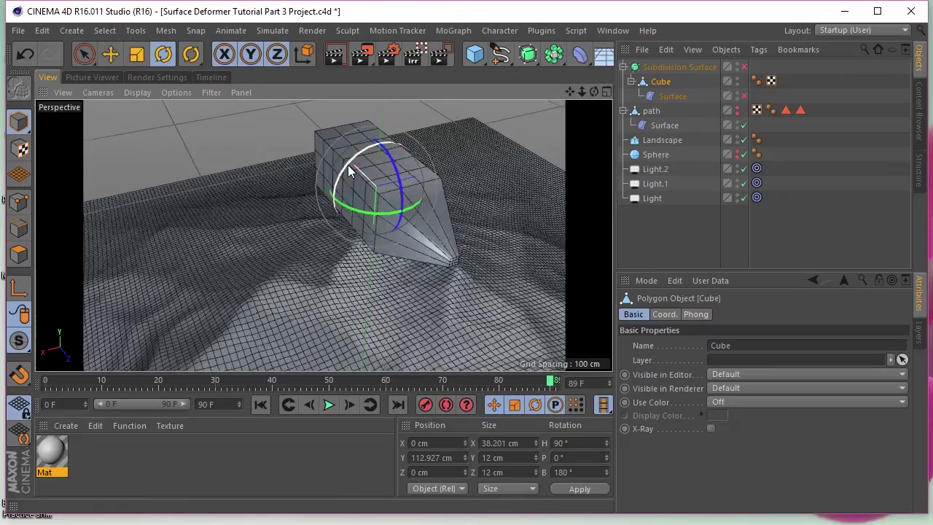
{"action": "scroll", "coordinate": [347, 165], "scroll_direction": "down", "scroll_amount": 2}
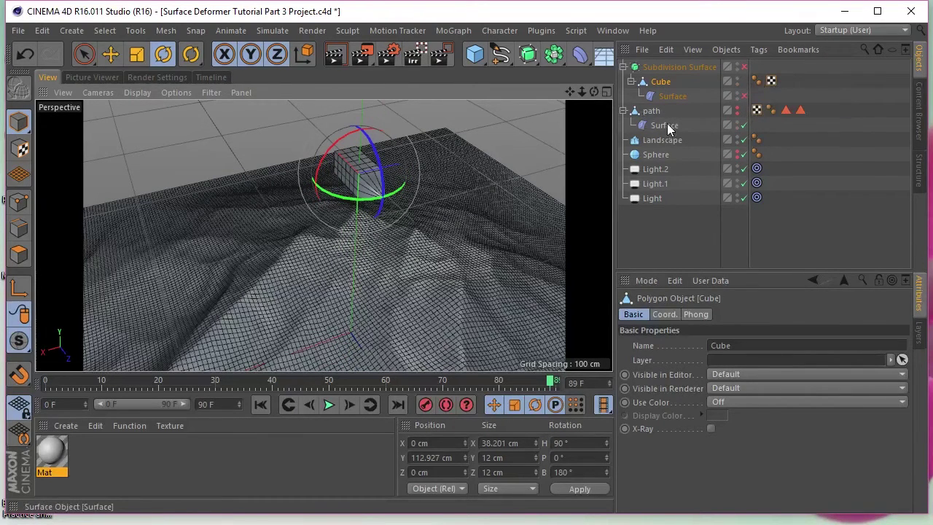
Show the path spline in the viewport, turn its Surface deformer off, and compare in four views
{"action": "left_click", "coordinate": [737, 109]}
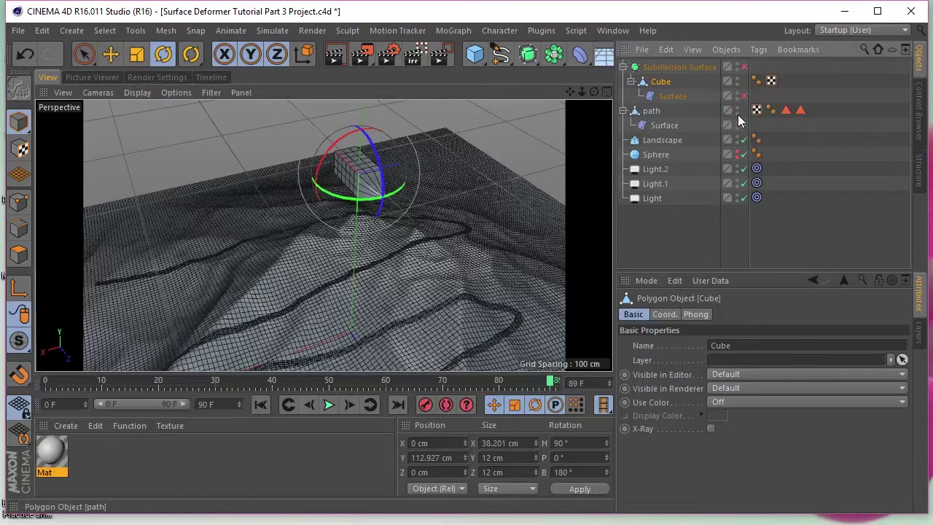
{"action": "left_click", "coordinate": [743, 125]}
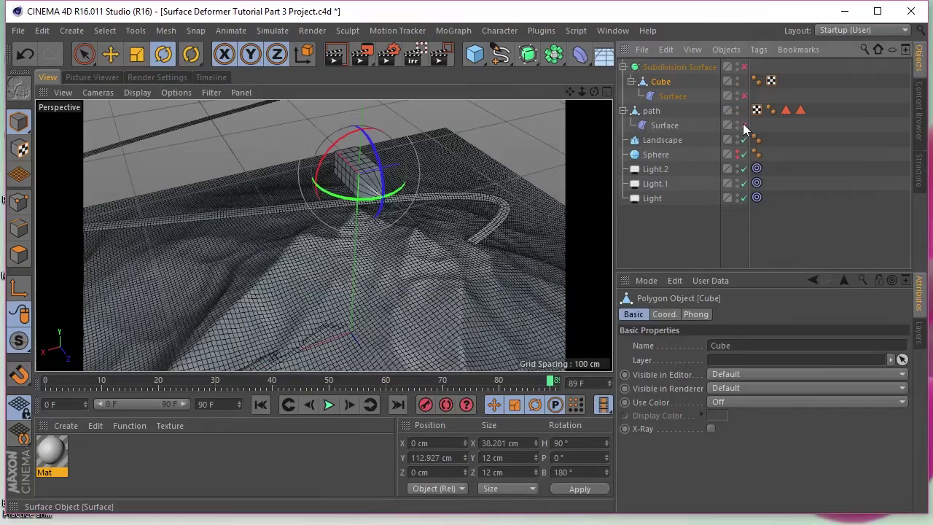
{"action": "left_click_drag", "start_coordinate": [383, 173], "coordinate": [386, 160], "text": "alt"}
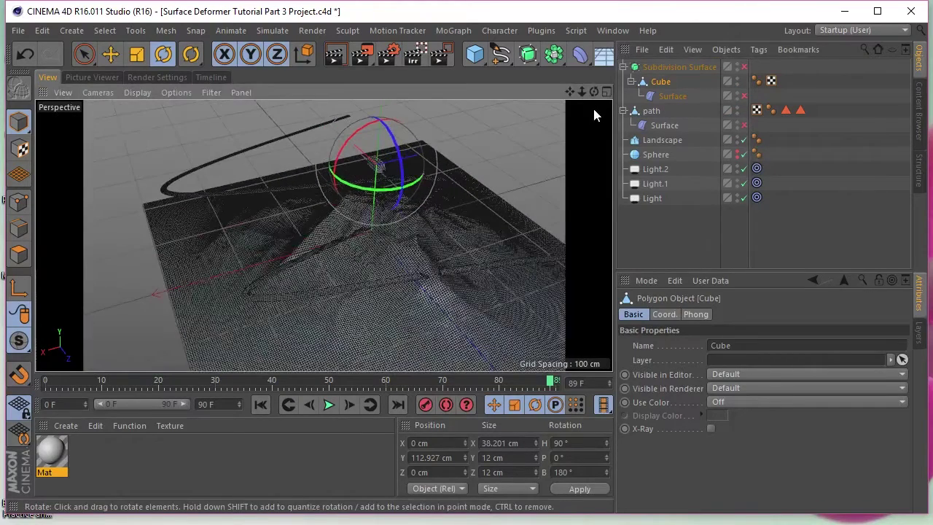
{"action": "left_click", "coordinate": [607, 91]}
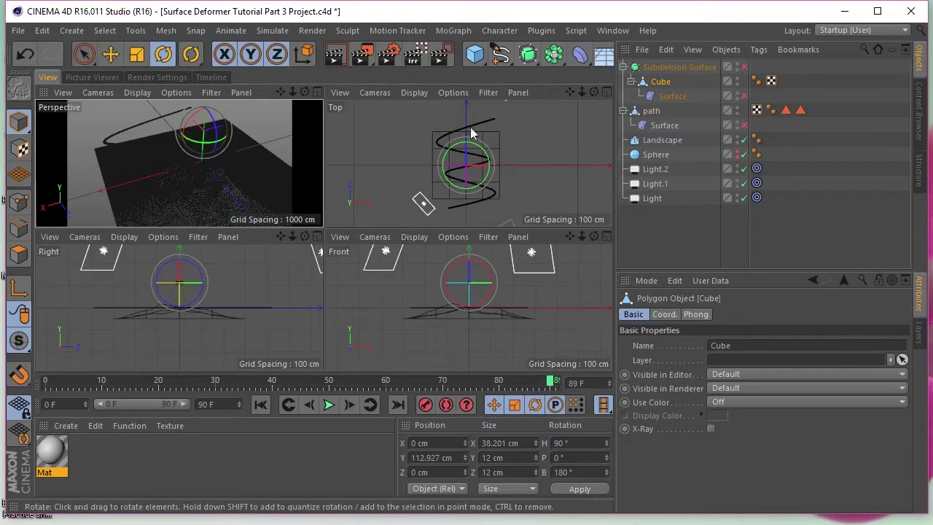
Return to the single perspective view and re-enable the path's Surface deformer
{"action": "left_click", "coordinate": [316, 92]}
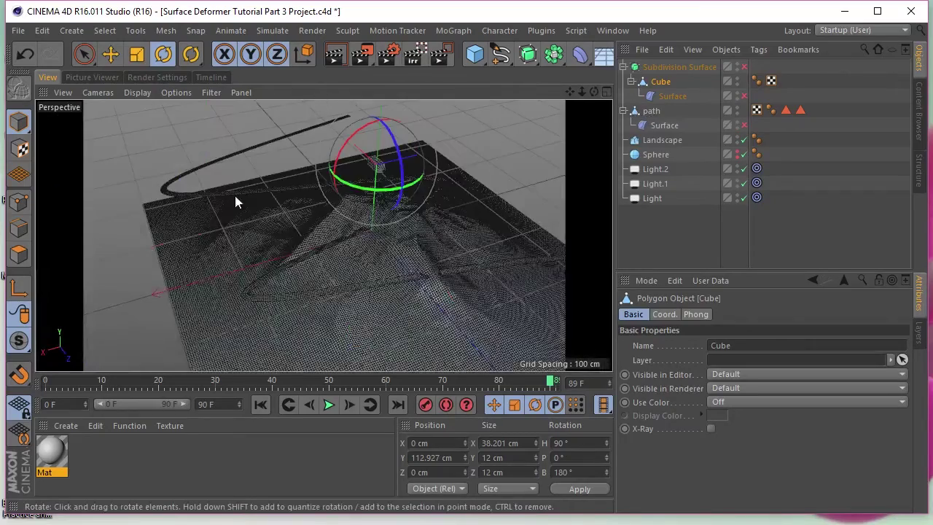
{"action": "scroll", "coordinate": [225, 198], "scroll_direction": "up", "scroll_amount": 5}
{"action": "scroll", "coordinate": [252, 177], "scroll_direction": "down", "scroll_amount": 3}
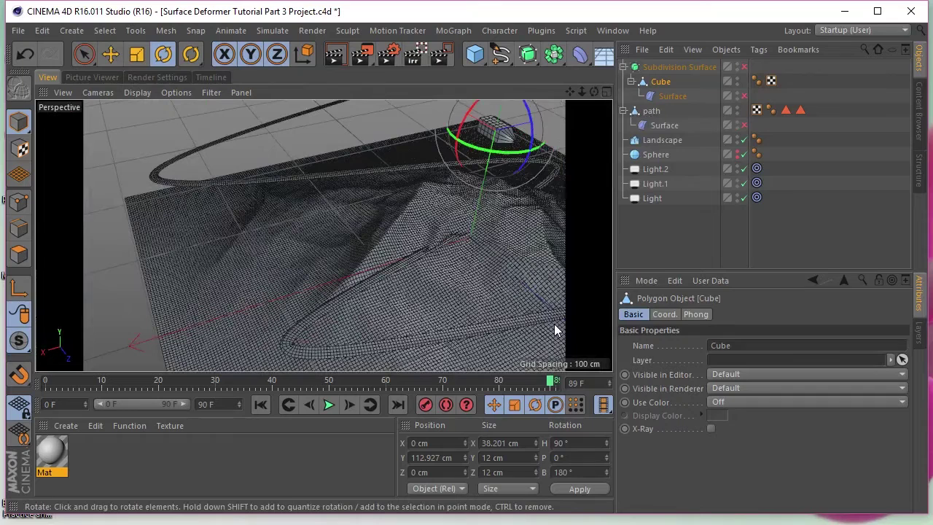
{"action": "left_click", "coordinate": [743, 125]}
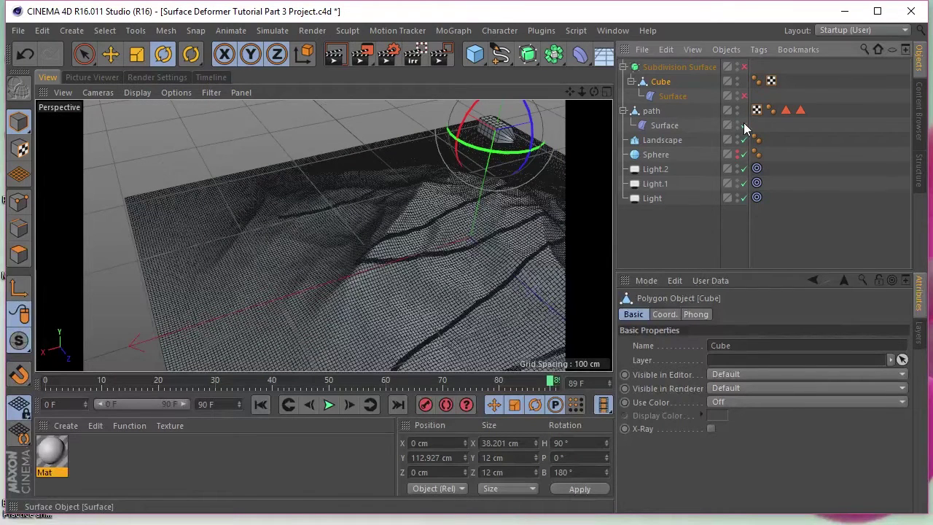
Select the path's Surface deformer to view its Mapping (U,V), U/V 50% and Landscape surface settings
{"action": "left_click", "coordinate": [661, 125]}
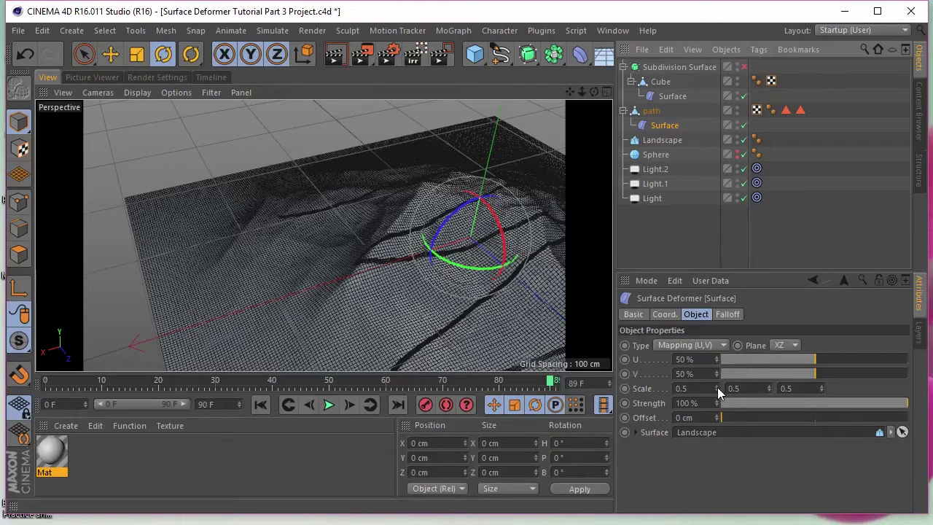
Try a deformer U scale of 0.48, undo it, and select the cube's Surface deformer
{"action": "left_click_drag", "start_coordinate": [718, 387], "coordinate": [718, 387]}
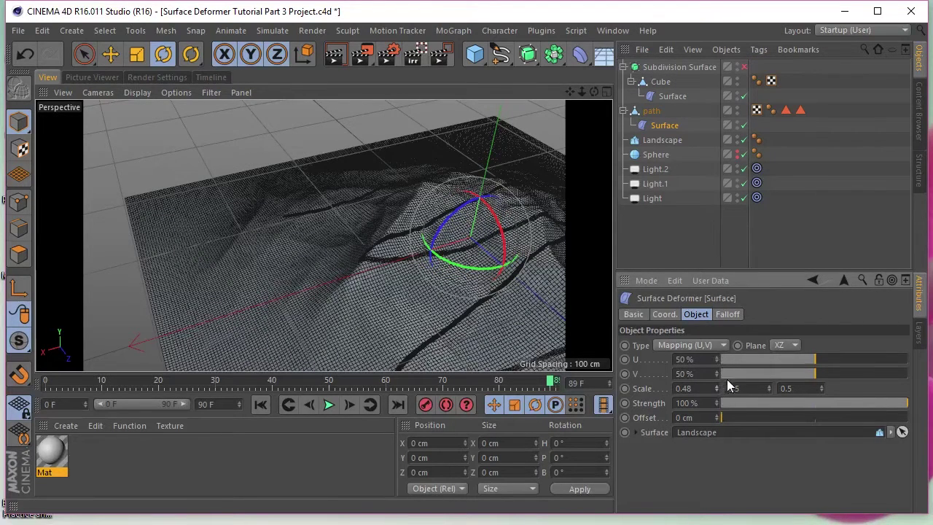
{"action": "key", "text": "ctrl+z"}
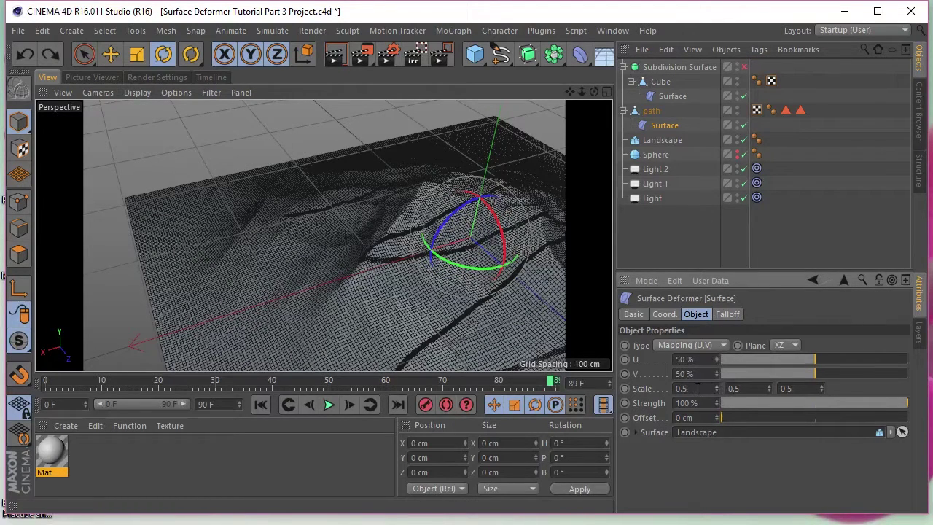
{"action": "left_click", "coordinate": [671, 98]}
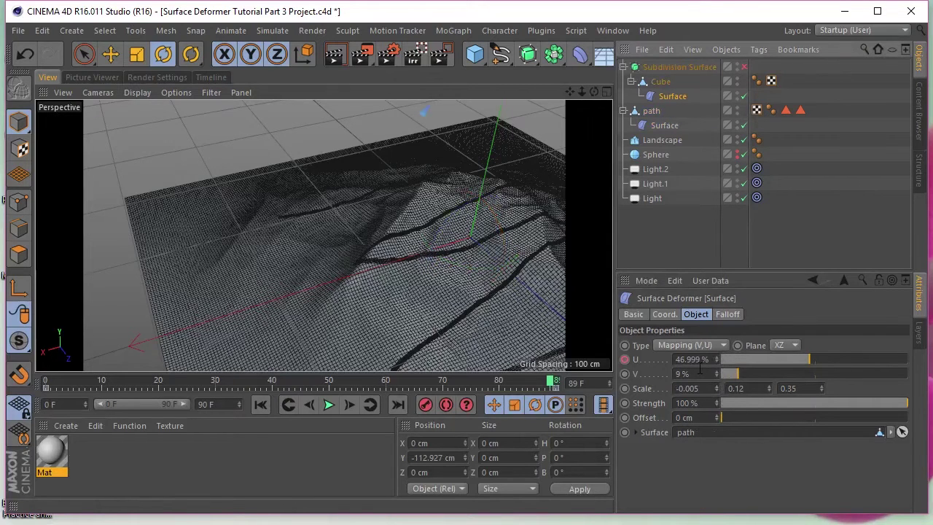
Rewind the animation to frame 0 and frame the view closer on the path across the terrain
{"action": "scroll", "coordinate": [483, 219], "scroll_direction": "up", "scroll_amount": 3}
{"action": "scroll", "coordinate": [481, 215], "scroll_direction": "down", "scroll_amount": 2}
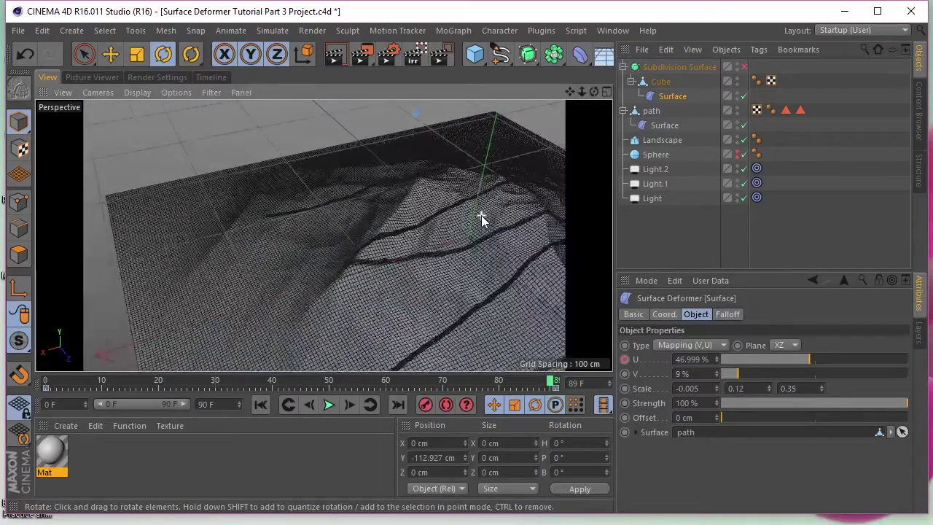
{"action": "scroll", "coordinate": [482, 215], "scroll_direction": "up", "scroll_amount": 2}
{"action": "left_click_drag", "start_coordinate": [569, 91], "coordinate": [323, 236]}
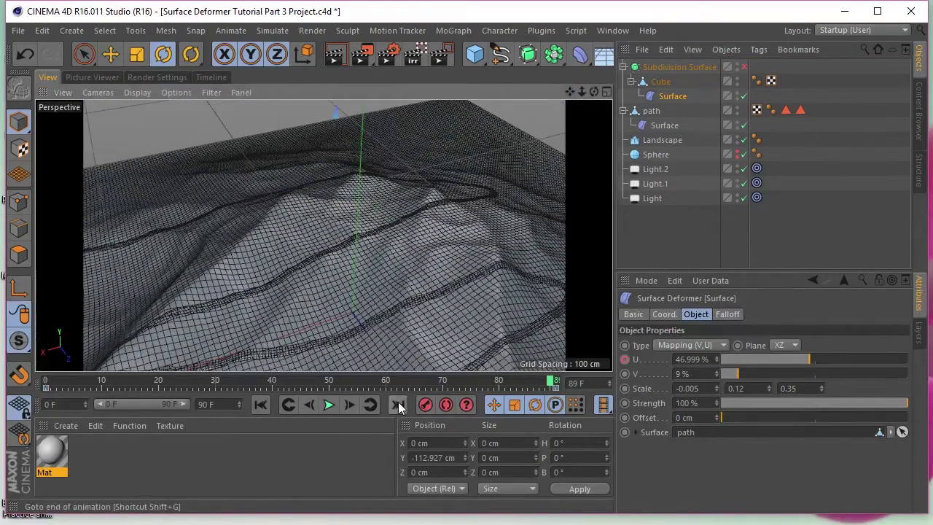
{"action": "left_click", "coordinate": [261, 404]}
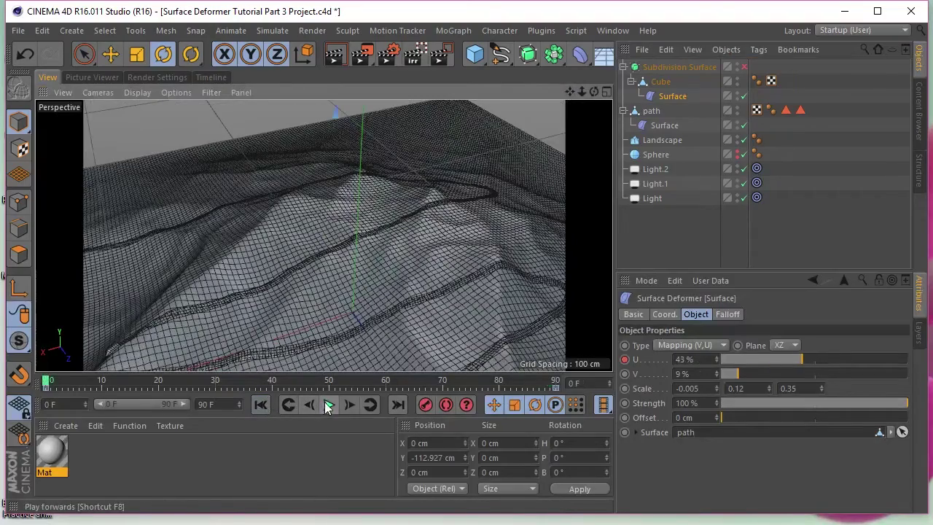
{"action": "left_click_drag", "start_coordinate": [571, 93], "coordinate": [323, 235]}
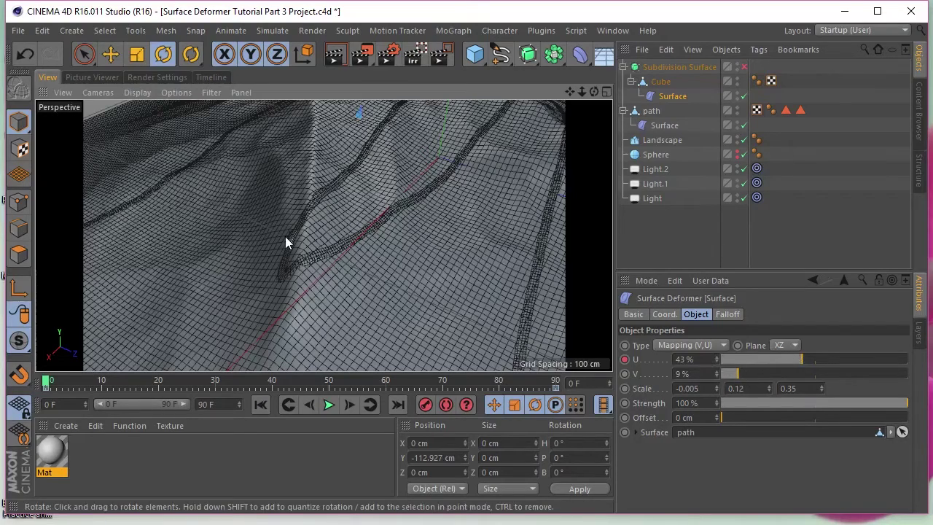
Enable the Subdivision Surface so the object becomes a smooth capsule
{"action": "scroll", "coordinate": [289, 243], "scroll_direction": "up", "scroll_amount": 5}
{"action": "scroll", "coordinate": [289, 242], "scroll_direction": "up", "scroll_amount": 4}
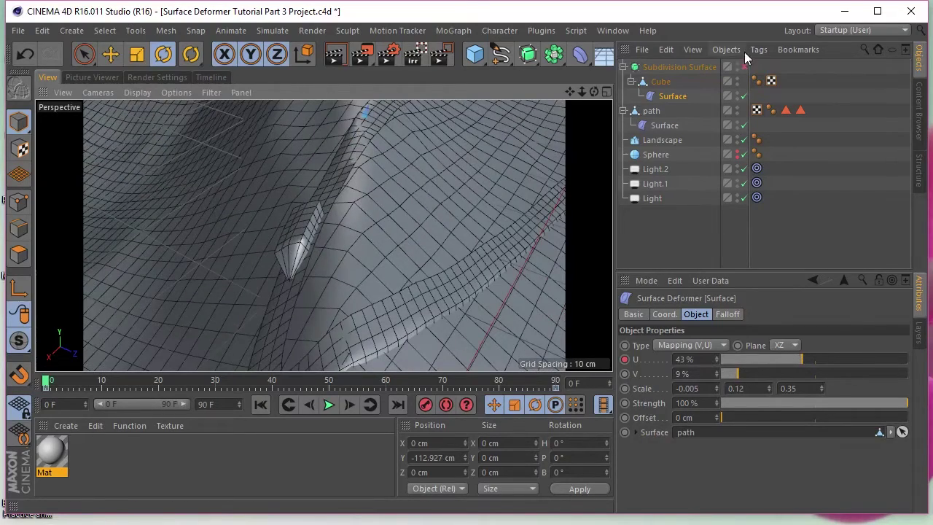
{"action": "left_click", "coordinate": [744, 67]}
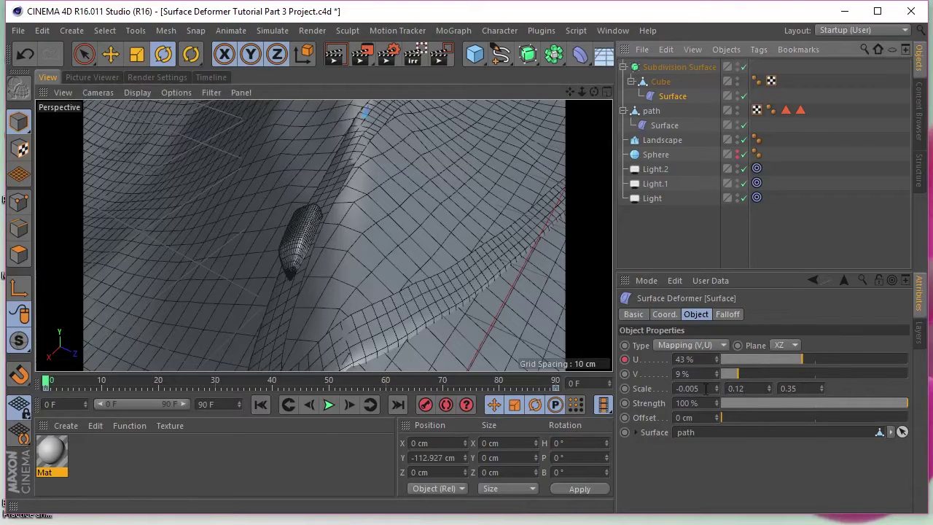
Keep Mapping (V,U) as the mapping type and keyframe U at 43% on frame 0
{"action": "left_click", "coordinate": [718, 344]}
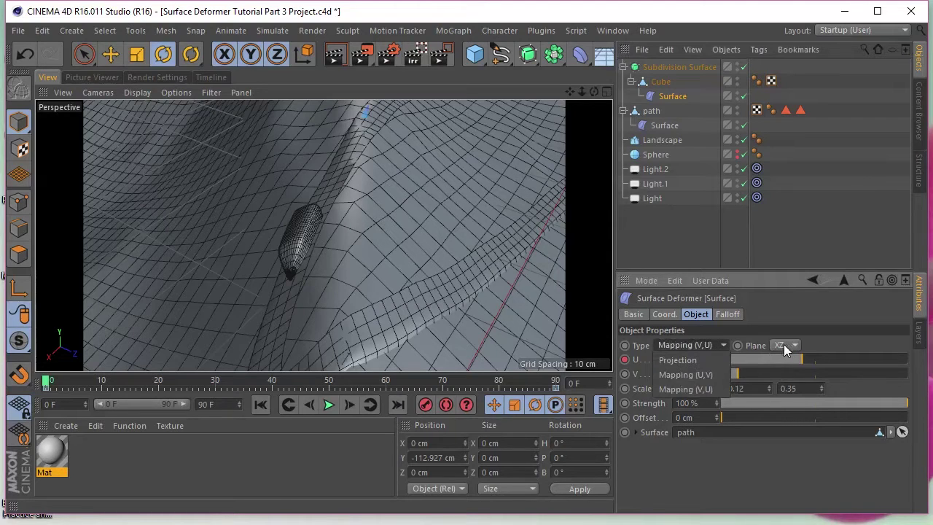
{"action": "left_click", "coordinate": [813, 342]}
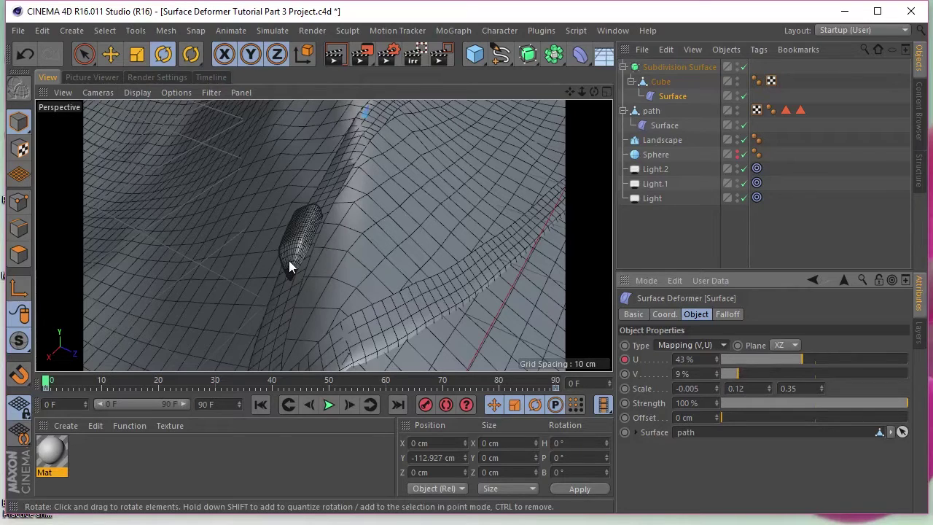
{"action": "left_click", "coordinate": [625, 361]}
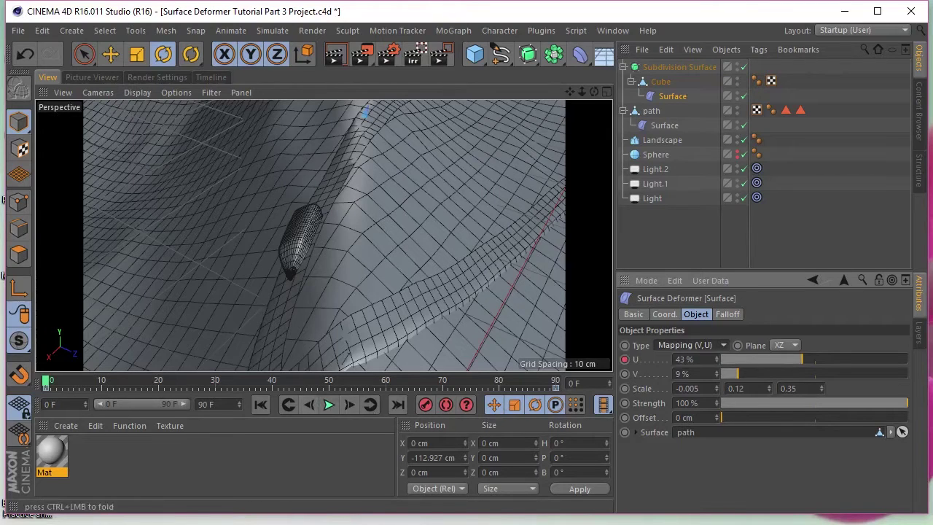
{"action": "left_click", "coordinate": [329, 406]}
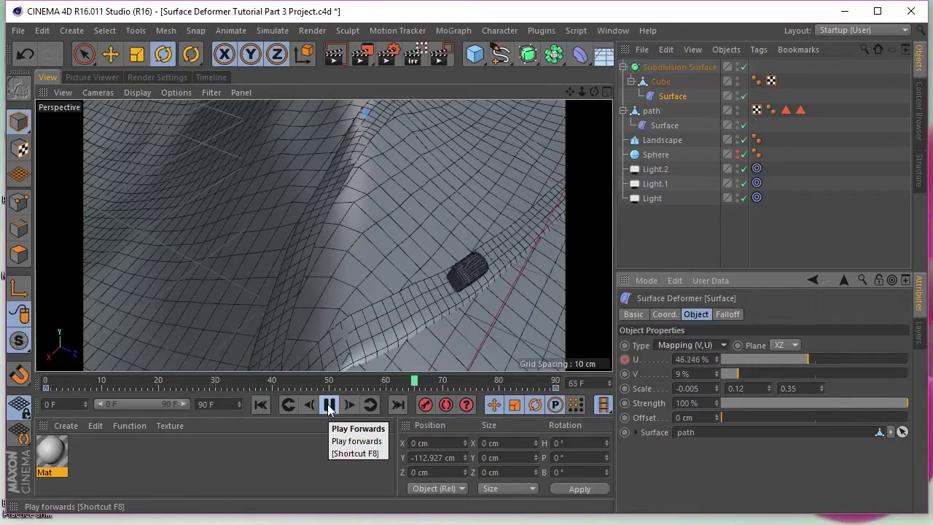
{"action": "left_click", "coordinate": [329, 406]}
{"action": "mouse_move", "coordinate": [589, 90]}
{"action": "left_mouse_down"}
{"action": "mouse_move", "coordinate": [323, 235]}
{"action": "mouse_move", "coordinate": [585, 98]}
{"action": "mouse_move", "coordinate": [323, 235]}
{"action": "mouse_move", "coordinate": [572, 93]}
{"action": "left_mouse_up"}
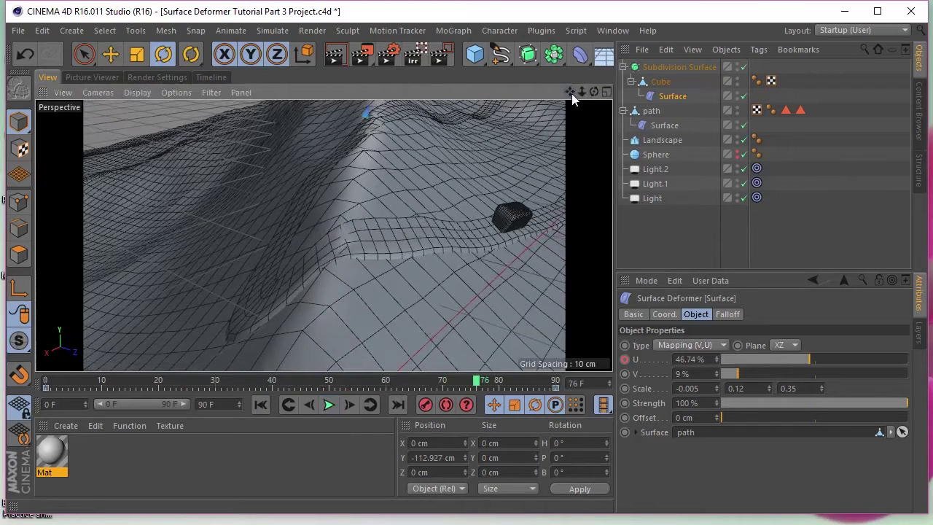
{"action": "left_click", "coordinate": [260, 405]}
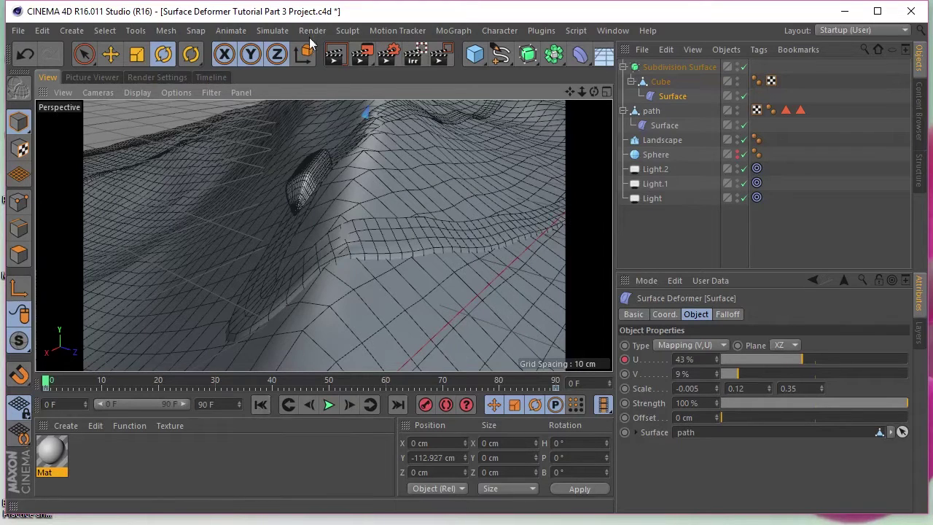
Render the view, hide the path mesh in the editor, and render again without it
{"action": "left_click", "coordinate": [335, 57]}
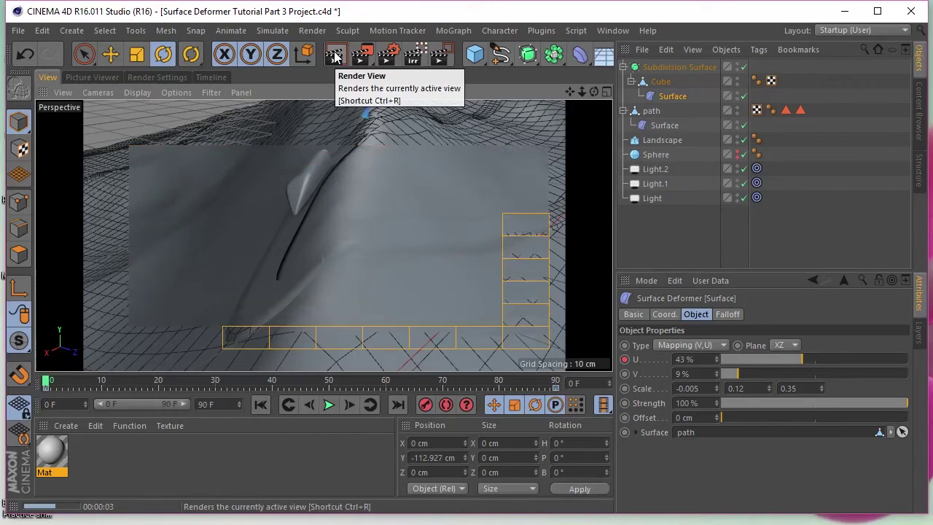
{"action": "left_click", "coordinate": [301, 144]}
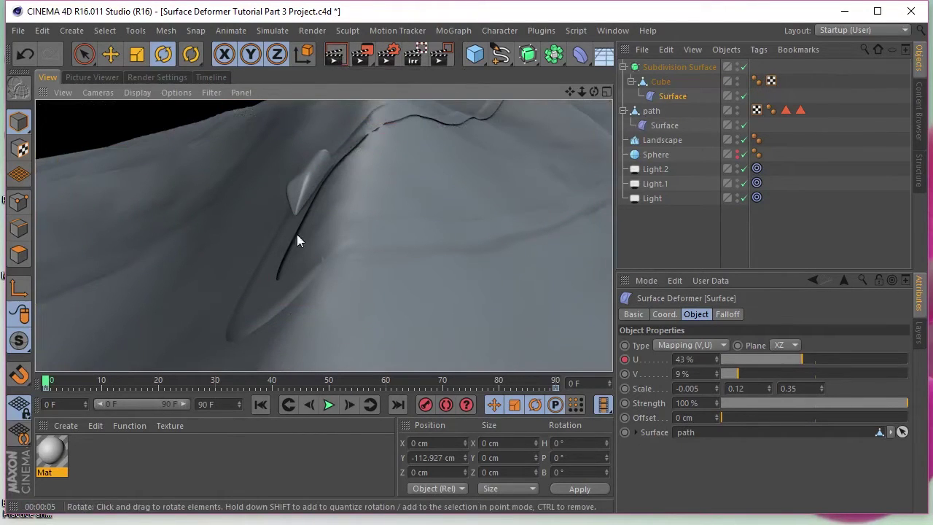
{"action": "left_click", "coordinate": [738, 107]}
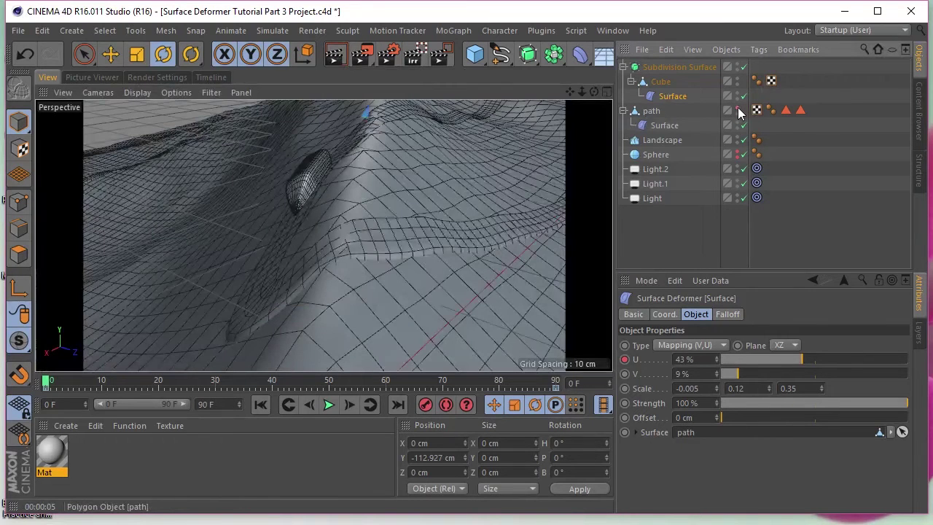
{"action": "left_click", "coordinate": [738, 107]}
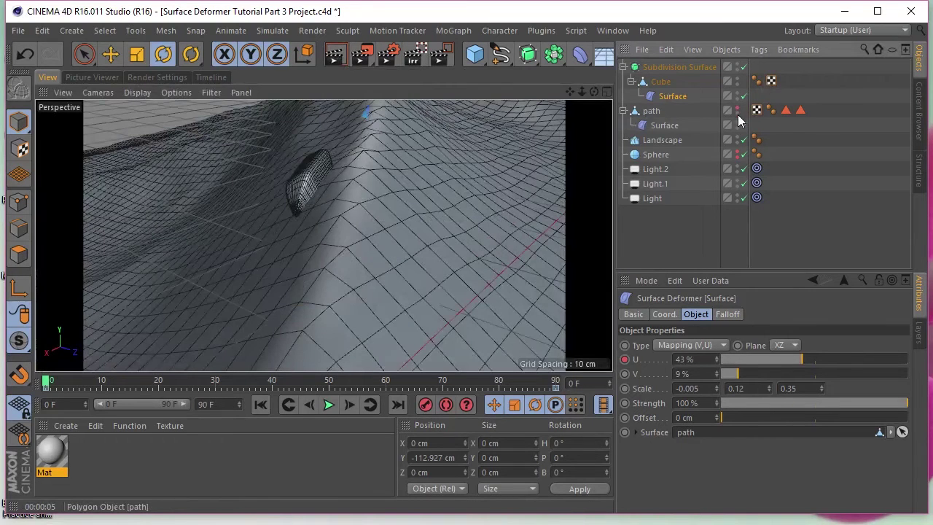
{"action": "left_click", "coordinate": [337, 54]}
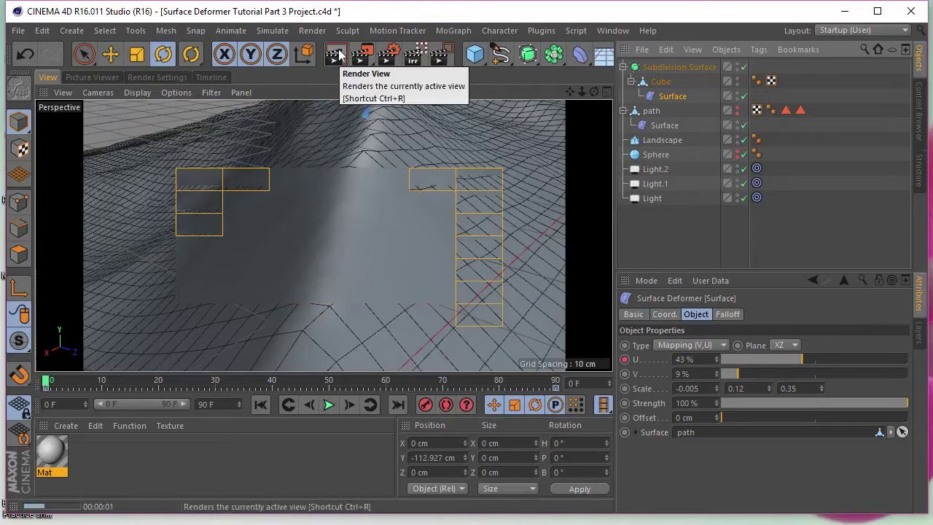
{"action": "left_click", "coordinate": [262, 406]}
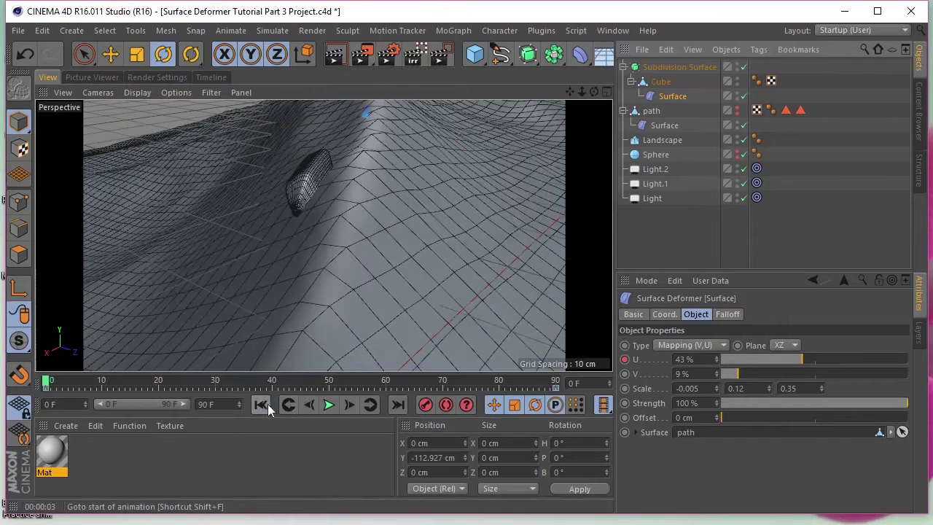
Play to frames 22 and 48, rendering the view at each (U 45.2% at frame 48)
{"action": "left_click", "coordinate": [328, 405]}
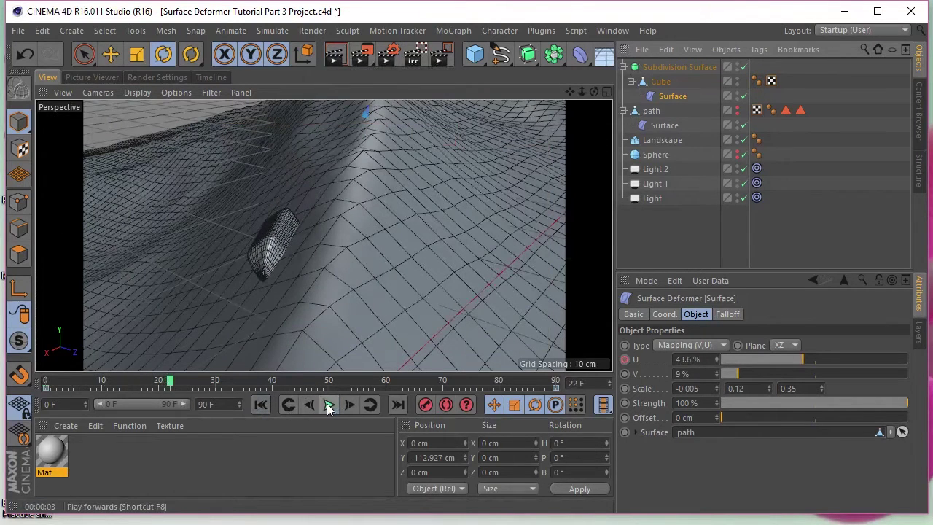
{"action": "left_click", "coordinate": [334, 55]}
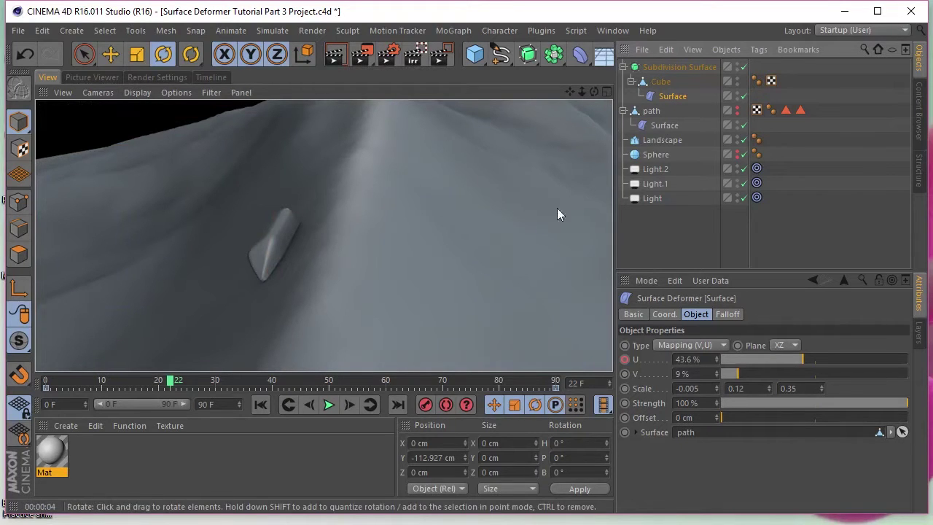
{"action": "left_click", "coordinate": [329, 405]}
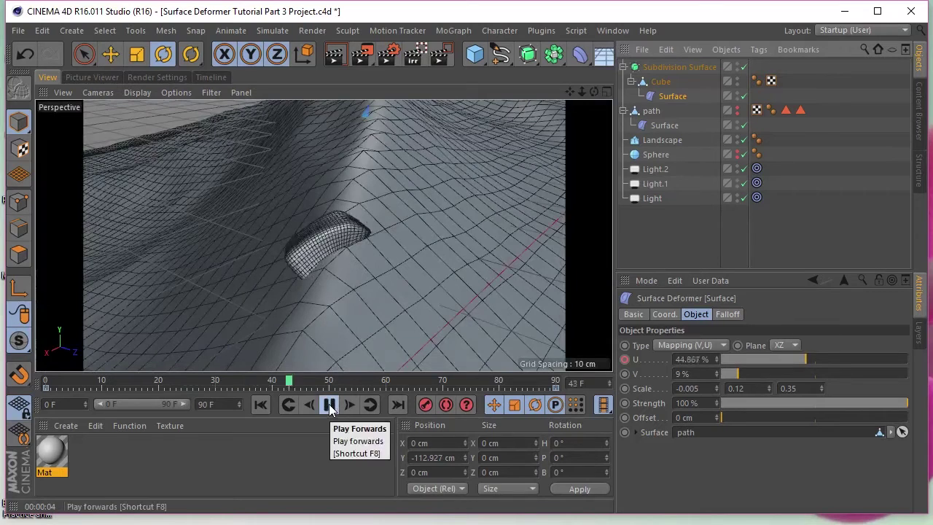
{"action": "left_click", "coordinate": [336, 53]}
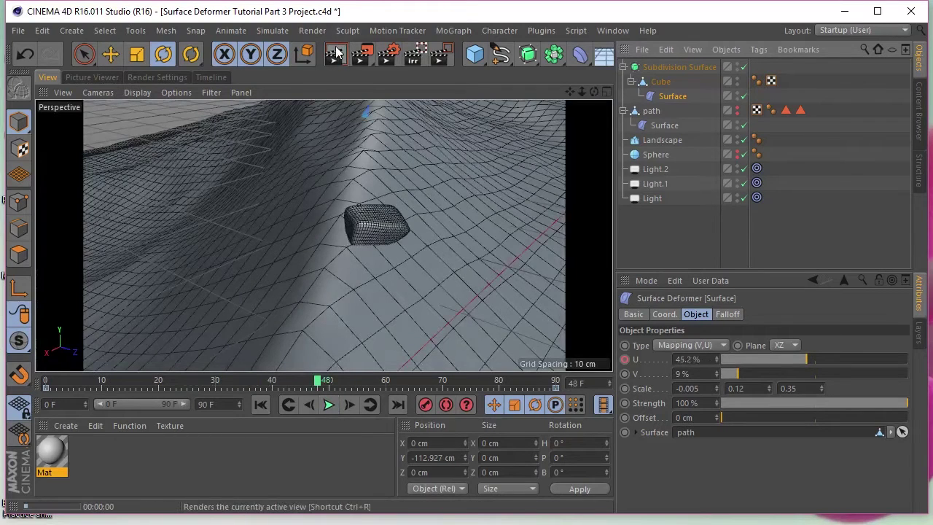